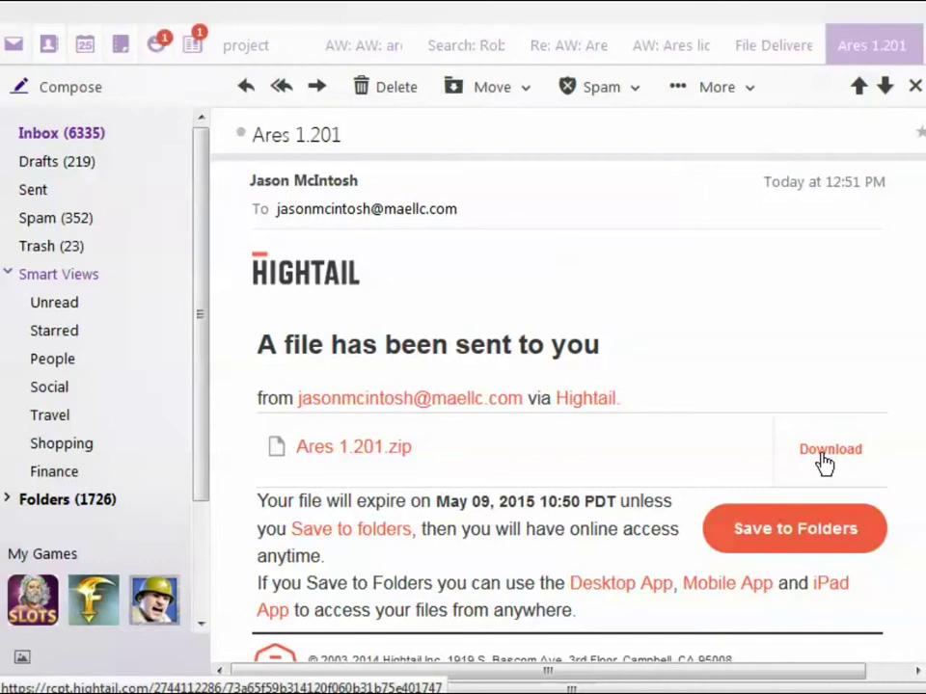
Download Ares 1.201.zip from the Hightail page linked in the email
left_click(825, 461)
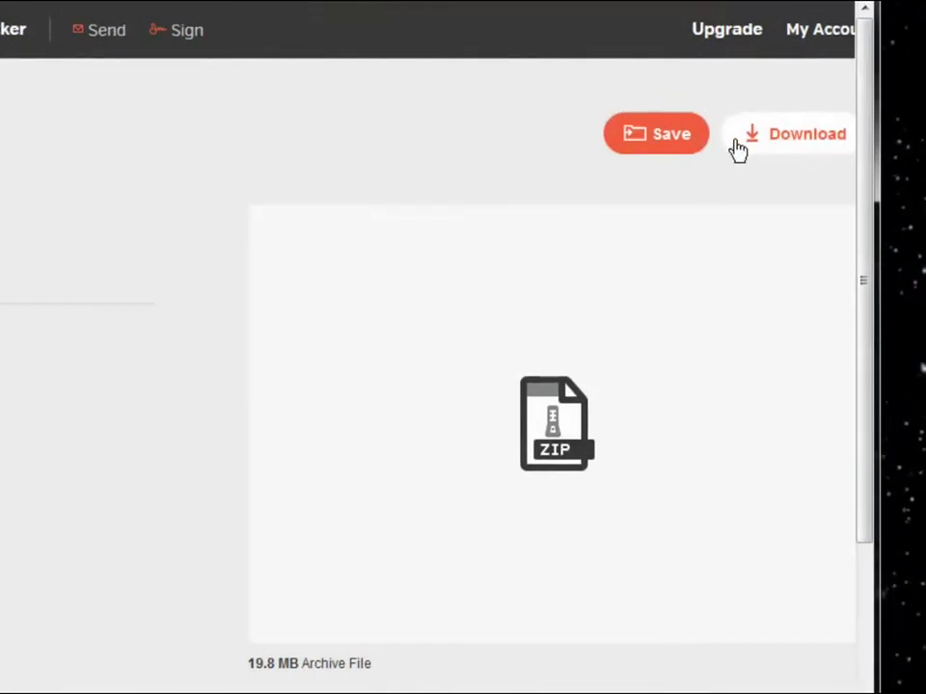
left_click(802, 135)
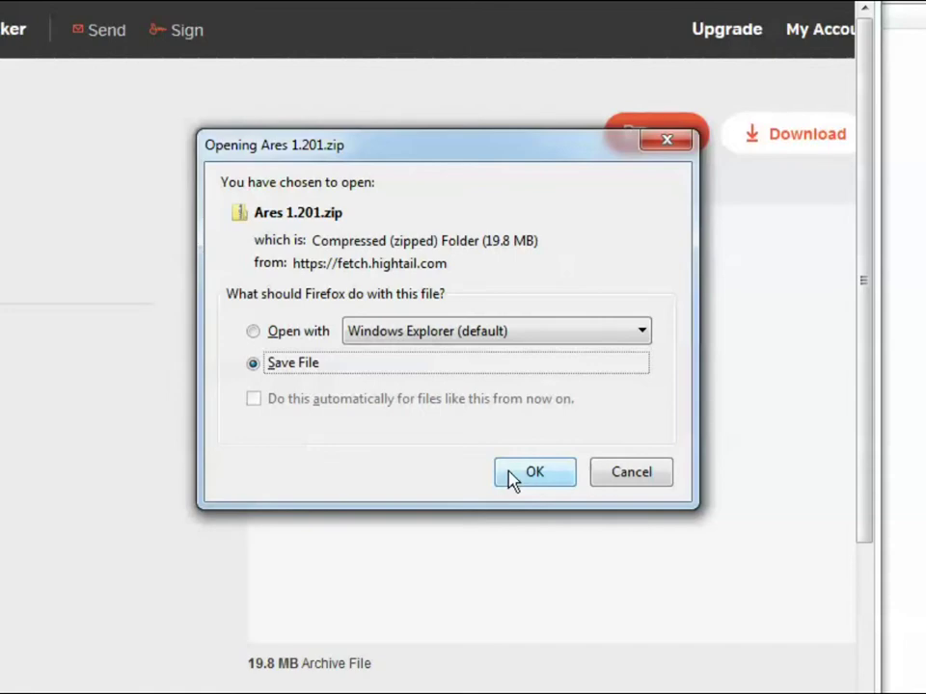
Save Ares 1.201.zip into a newly created folder named Ares on Local Disk (C:)
left_click(511, 478)
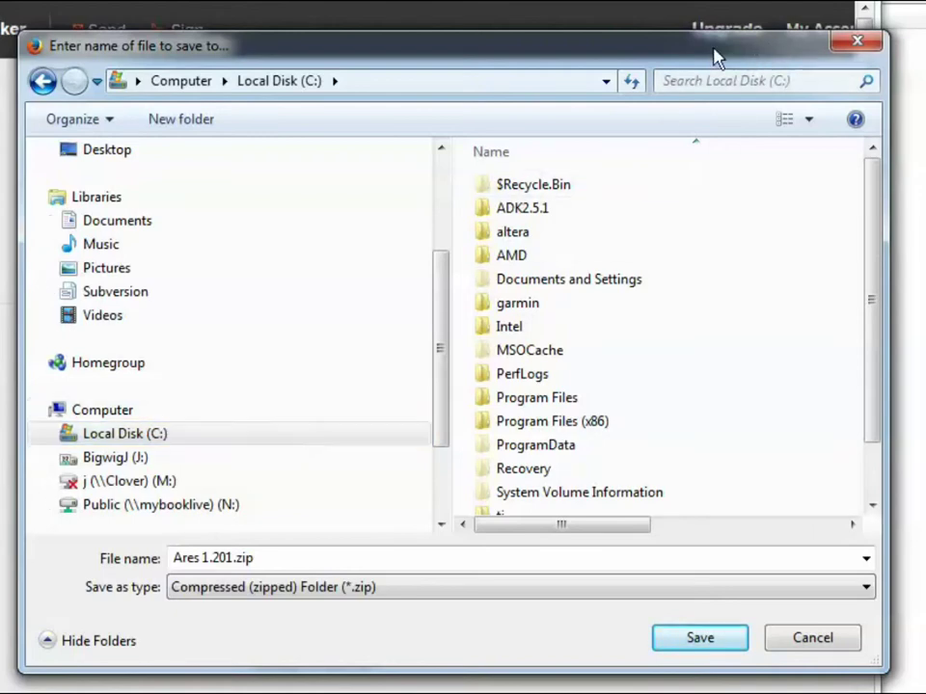
left_click_drag(716, 56, 367, 55)
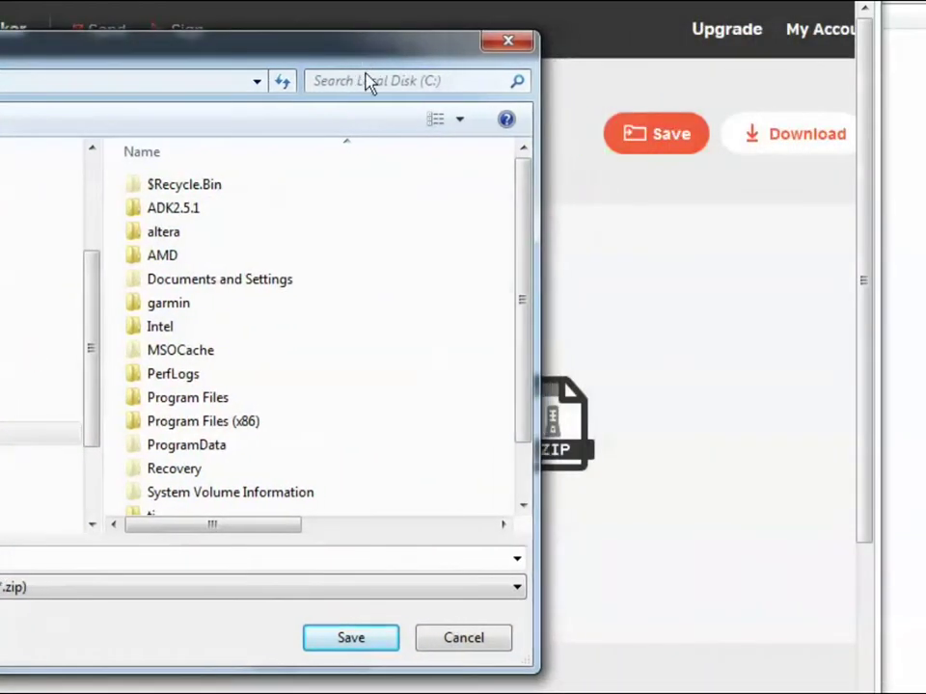
right_click(325, 339)
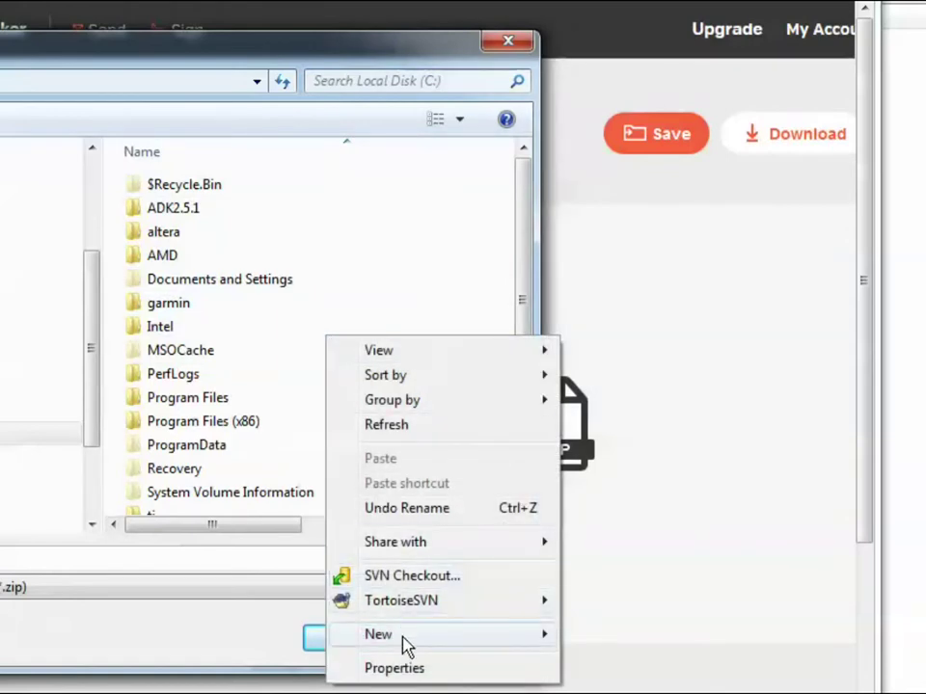
mouse_move(426, 652)
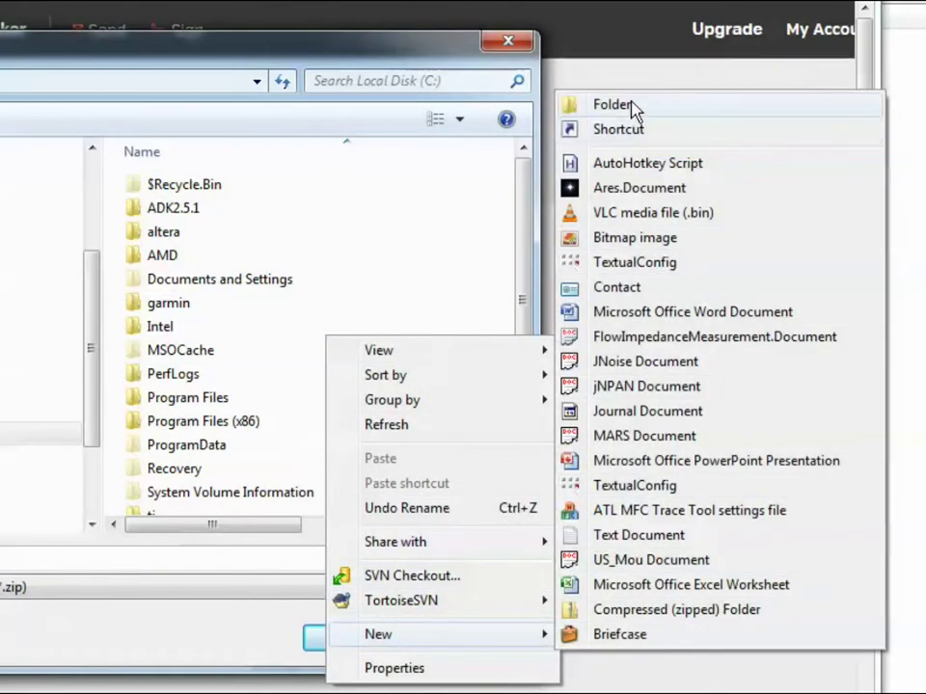
left_click(633, 105)
type("Ares")
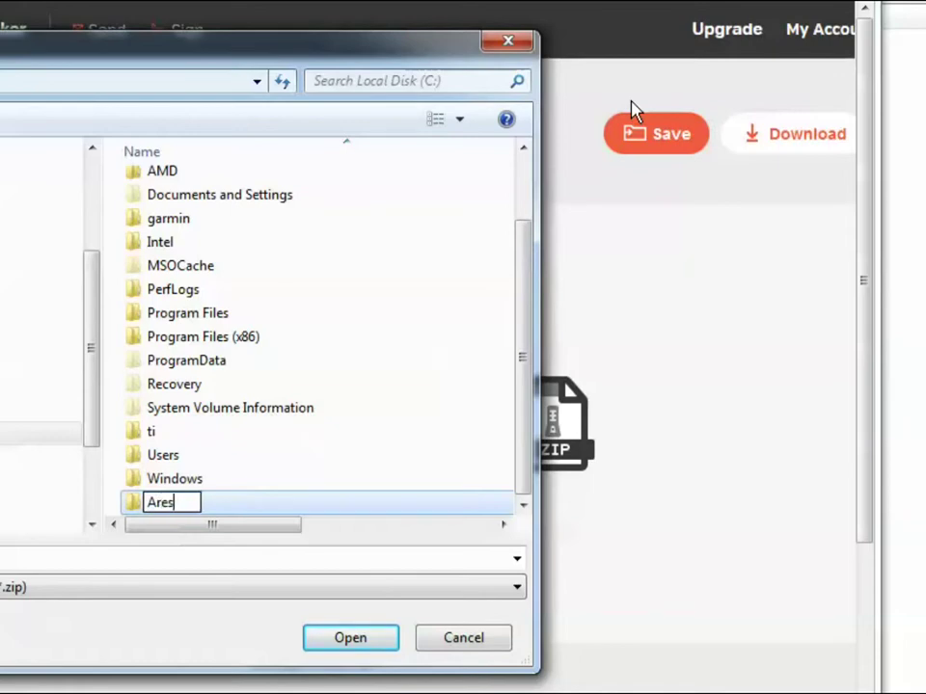
key("Return")
key("Return")
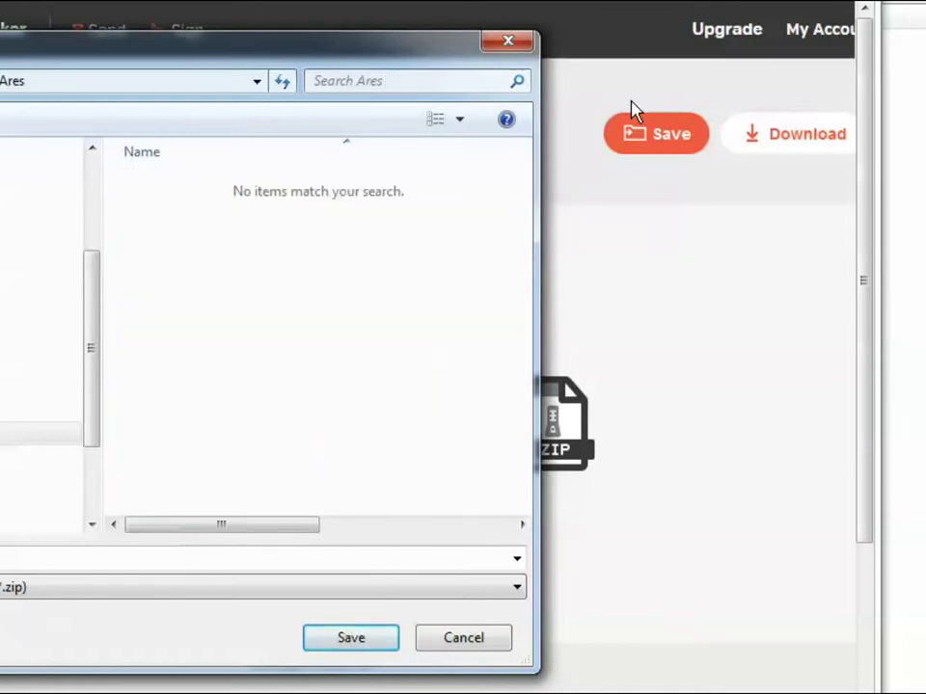
left_click_drag(356, 45, 702, 48)
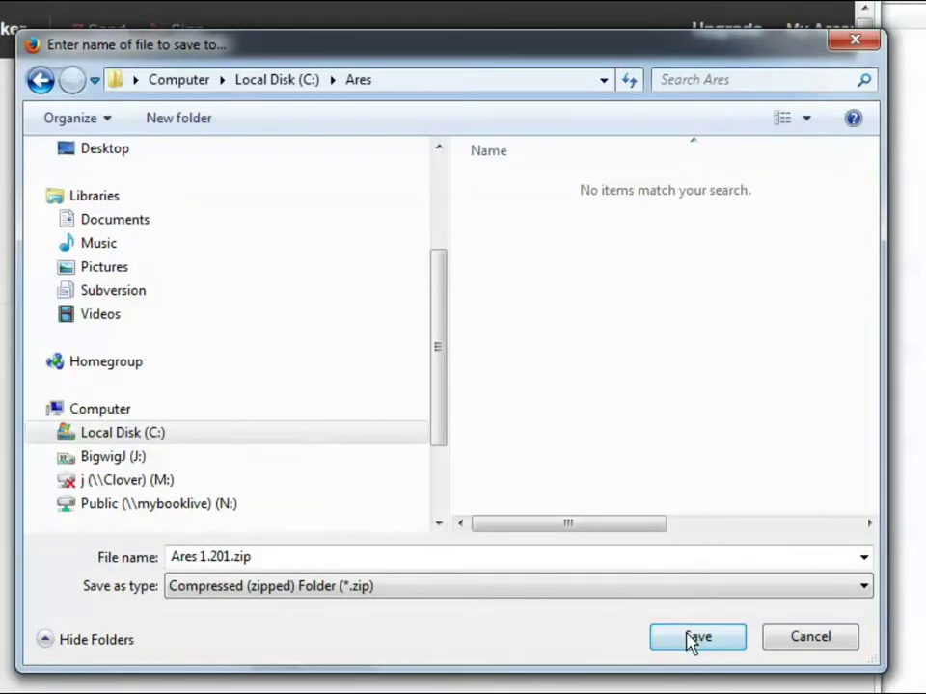
left_click(693, 640)
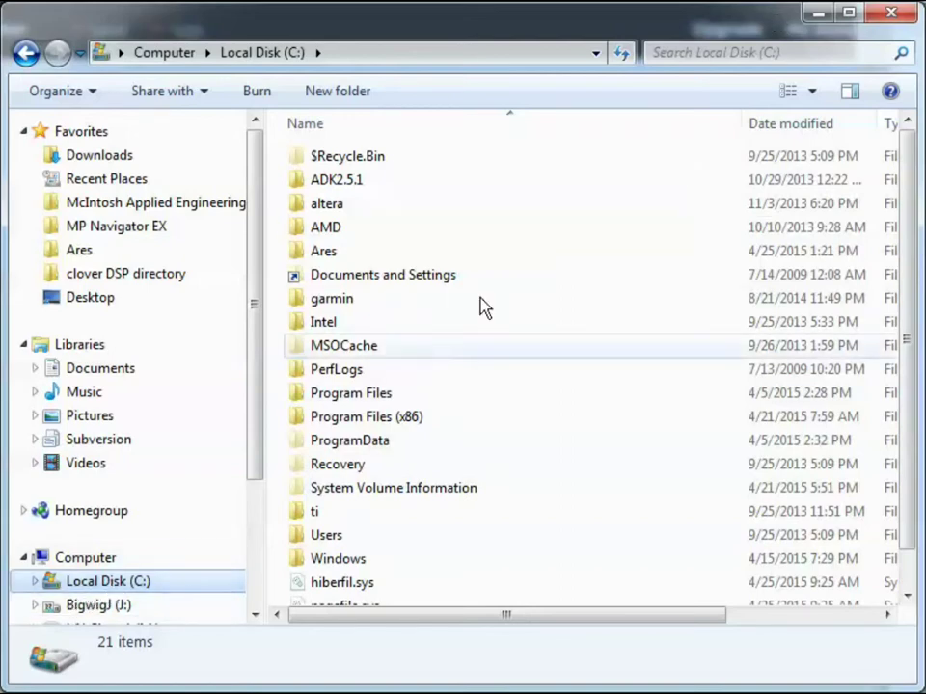
Open the C:\Ares folder and bring up the context menu for Ares 1.201.zip
double_click(325, 253)
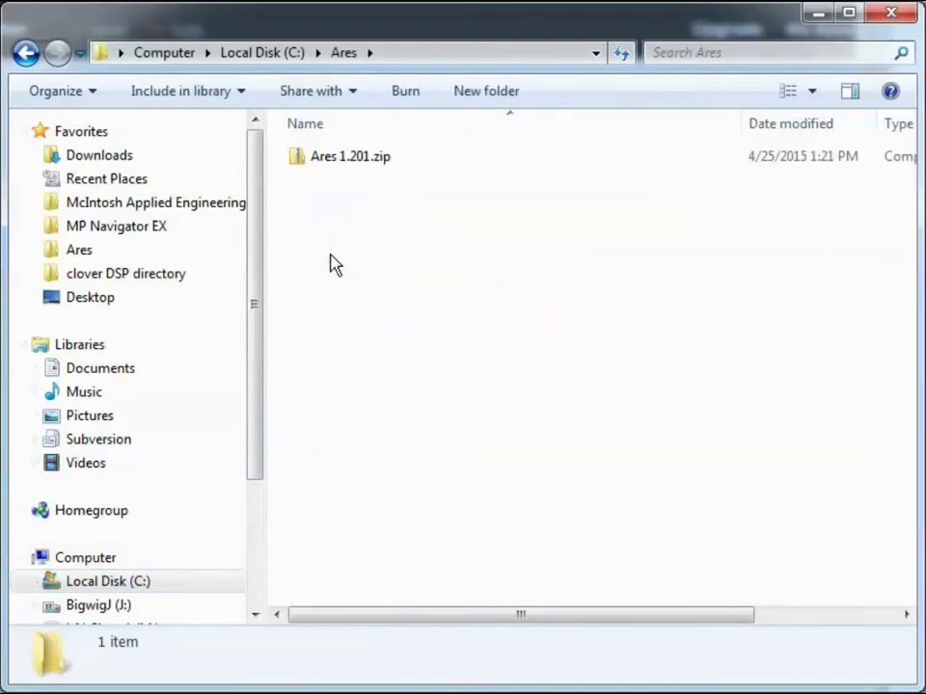
right_click(328, 161)
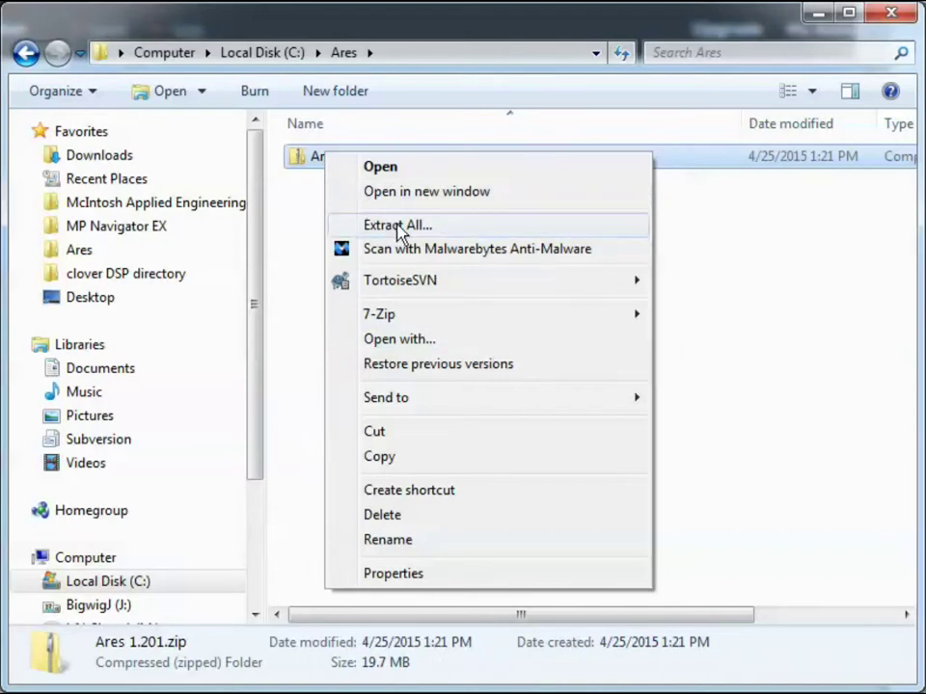
Extract all of Ares 1.201.zip with the destination shortened to C:\Ares
left_click(398, 230)
left_click(358, 277)
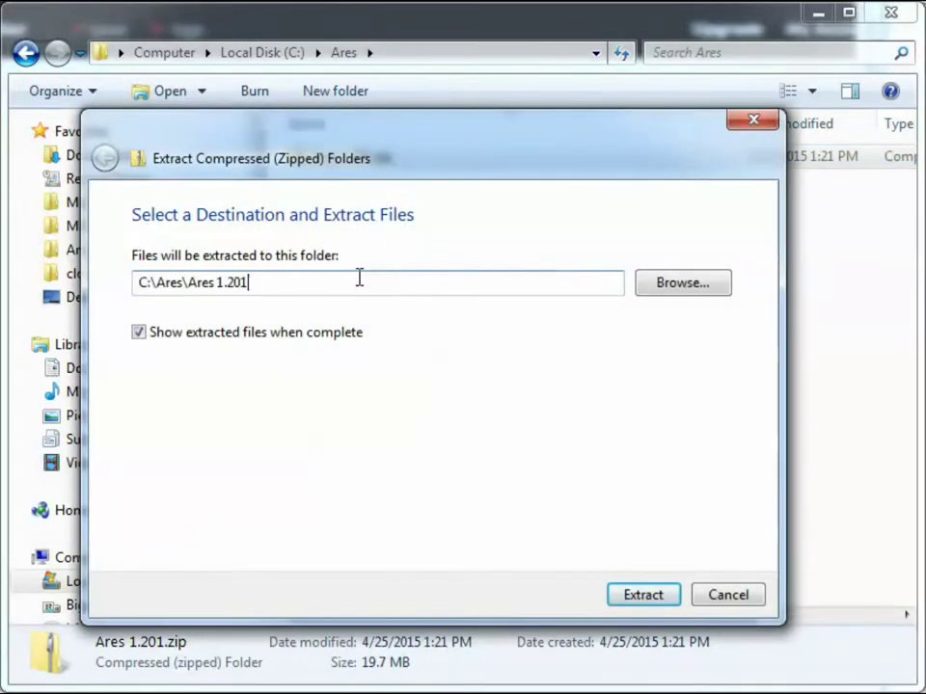
key("BackSpace")
key("BackSpace")
key("BackSpace")
key("BackSpace")
key("BackSpace")
key("BackSpace")
key("BackSpace")
key("BackSpace")
key("BackSpace")
key("BackSpace")
key("BackSpace")
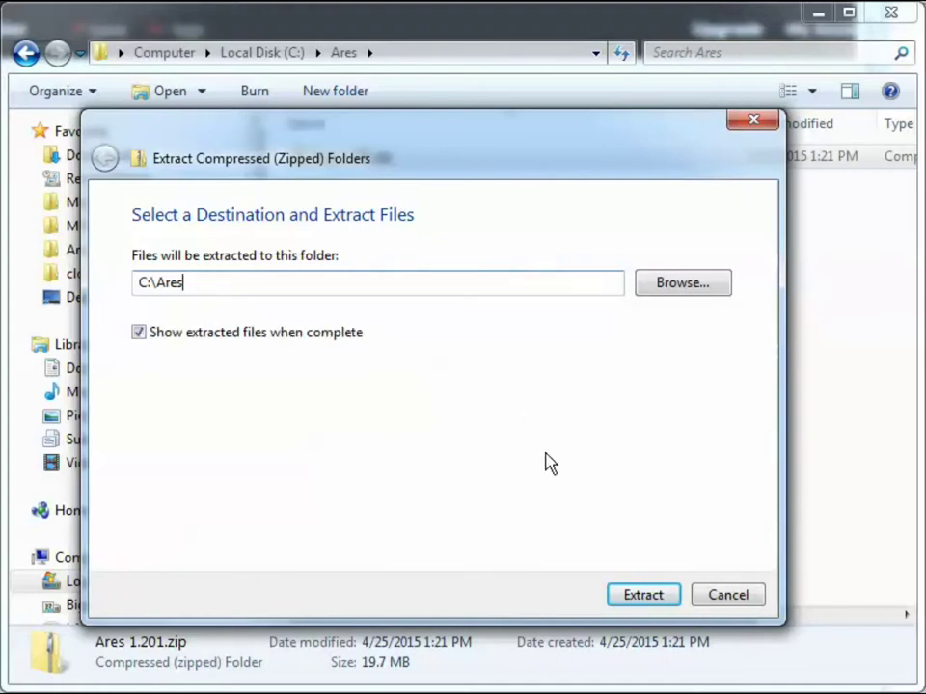
left_click(642, 603)
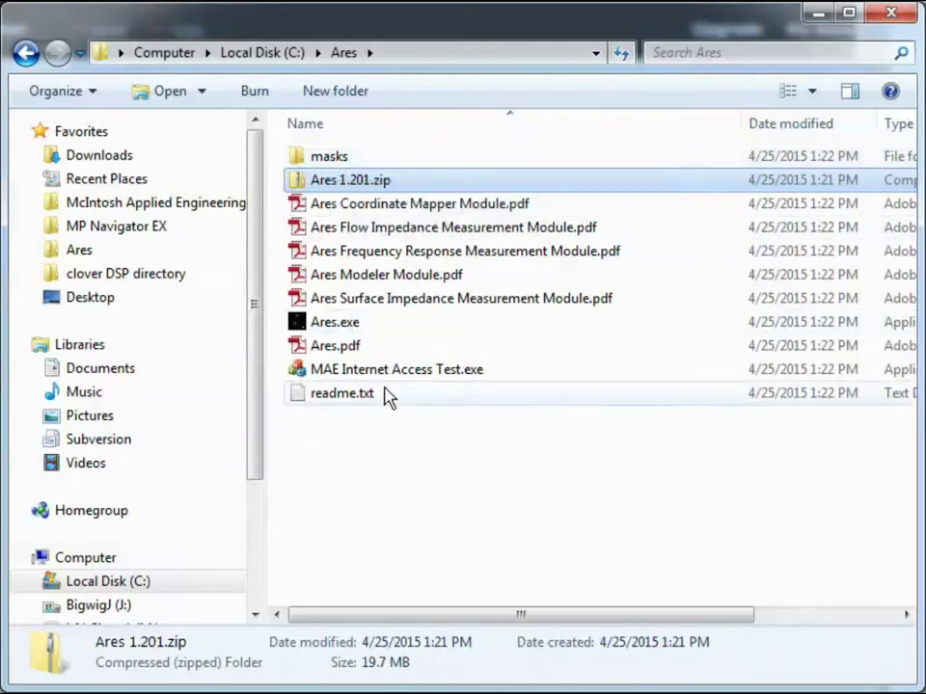
Run Ares.exe from C:\Ares, allowing it past the unverified-publisher security warning
mouse_move(379, 378)
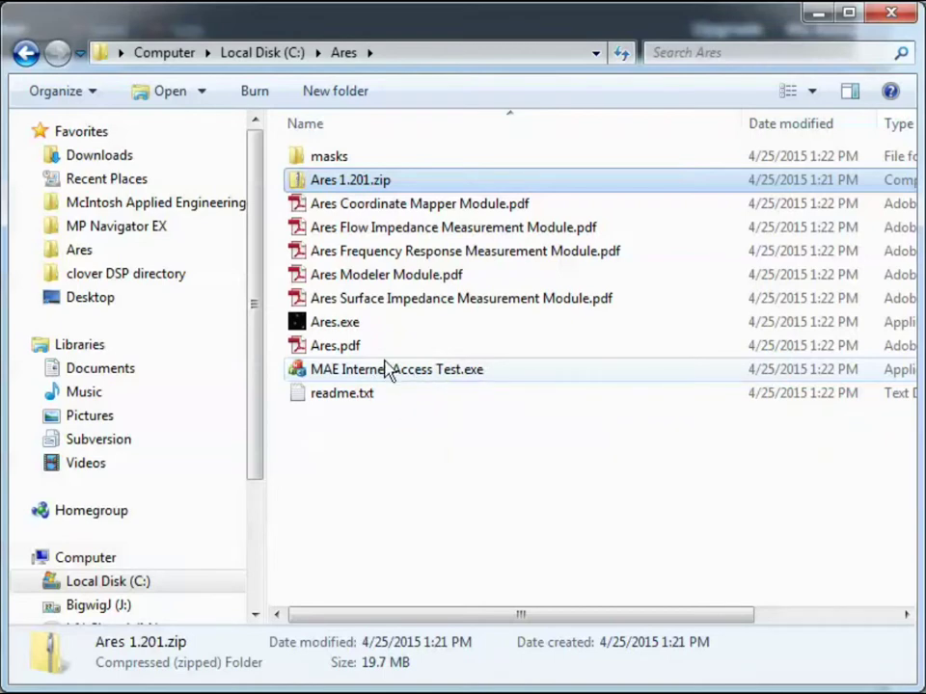
mouse_move(317, 331)
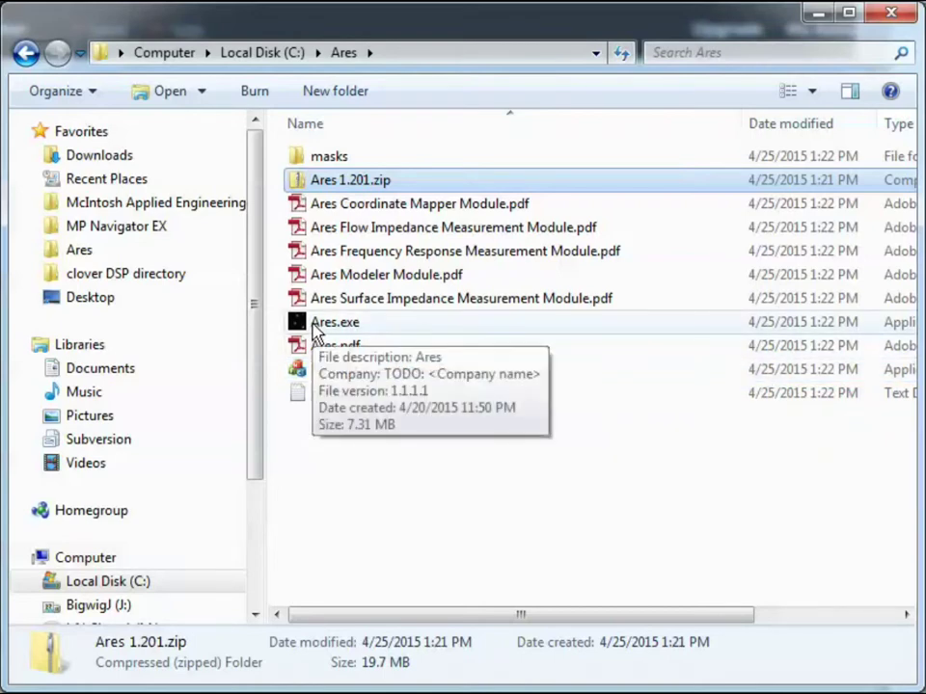
double_click(318, 324)
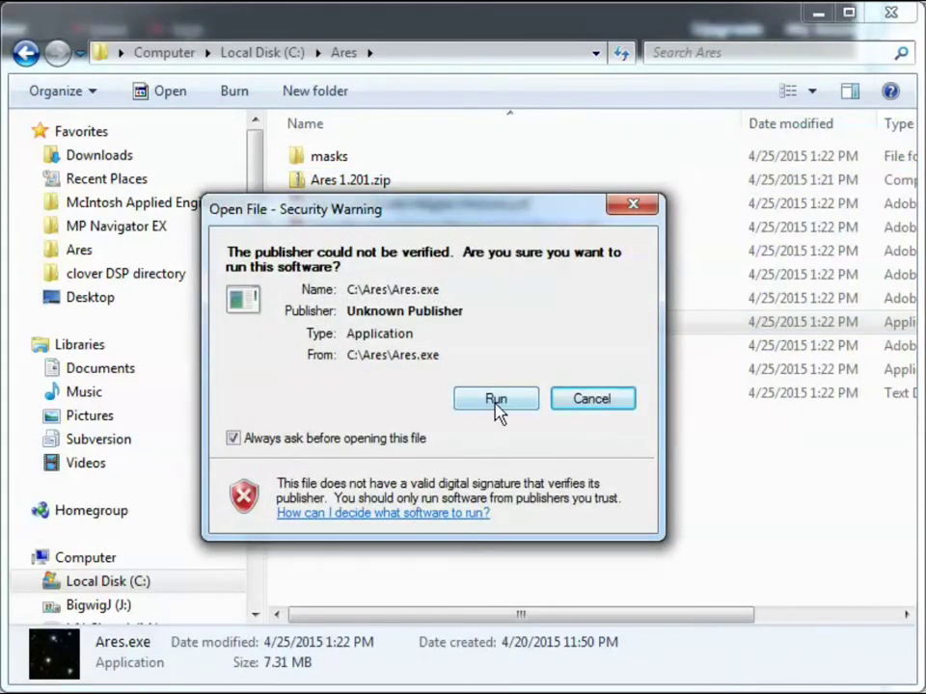
left_click(495, 399)
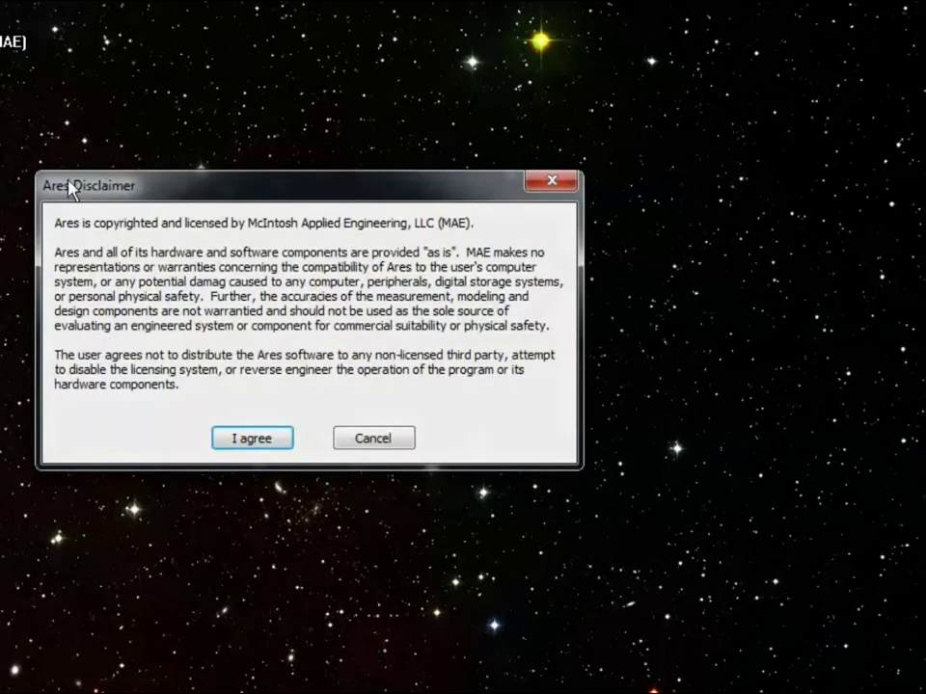
Accept the disclaimer, then enter the user's full name and company MAE in the registration form
left_click(262, 445)
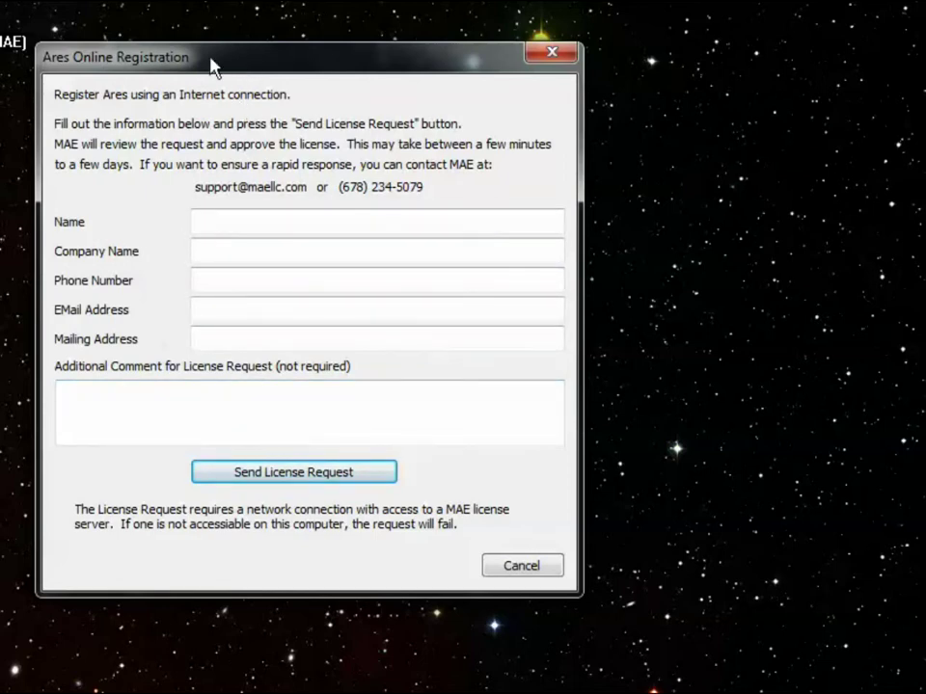
left_click(260, 220)
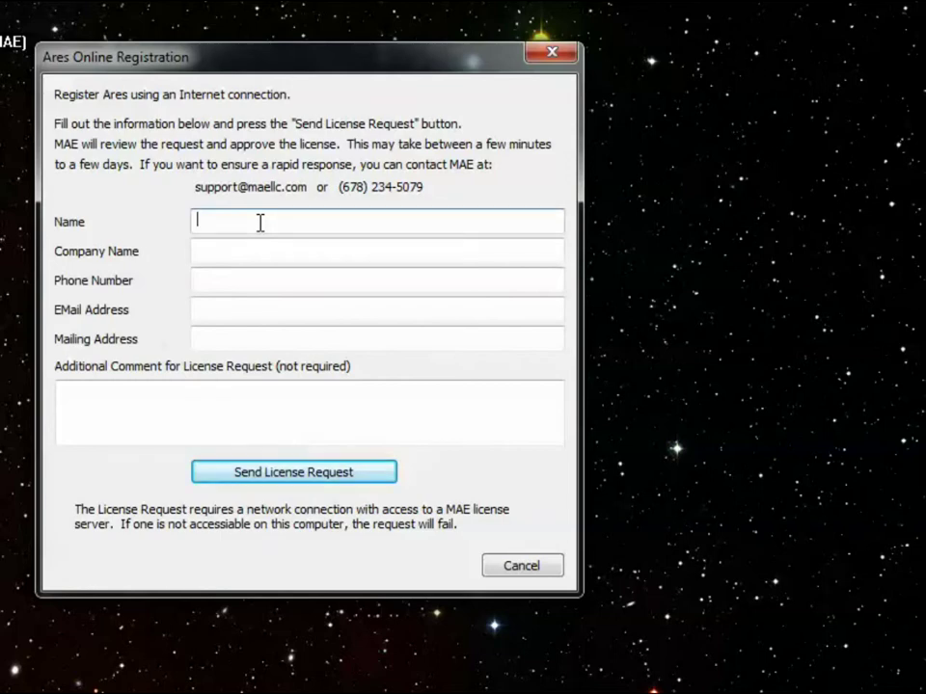
key("Tab")
type("MAE")
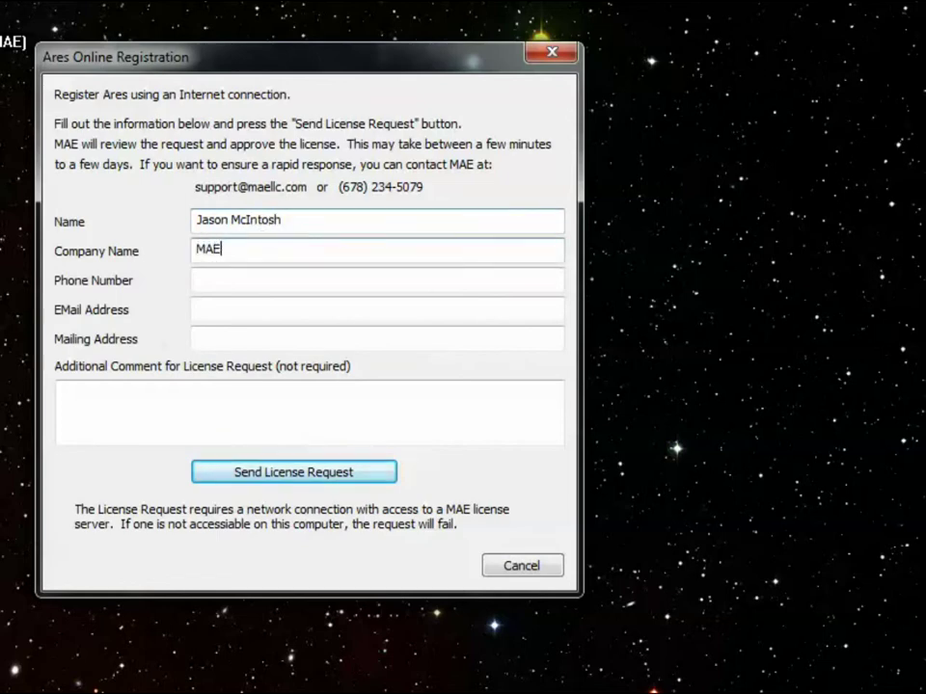
key("Tab")
key("Tab")
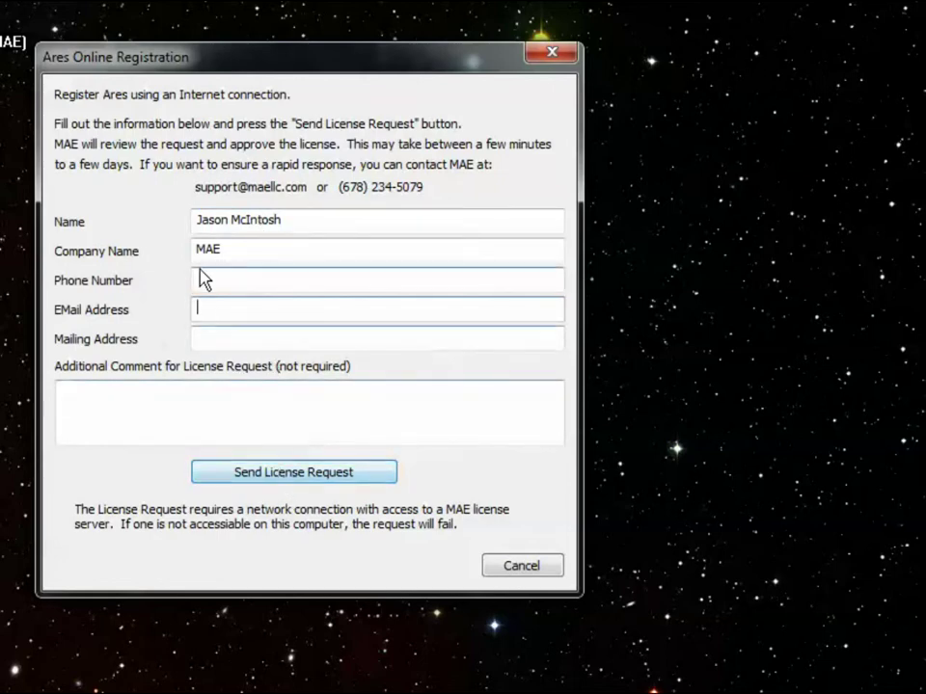
left_click(245, 392)
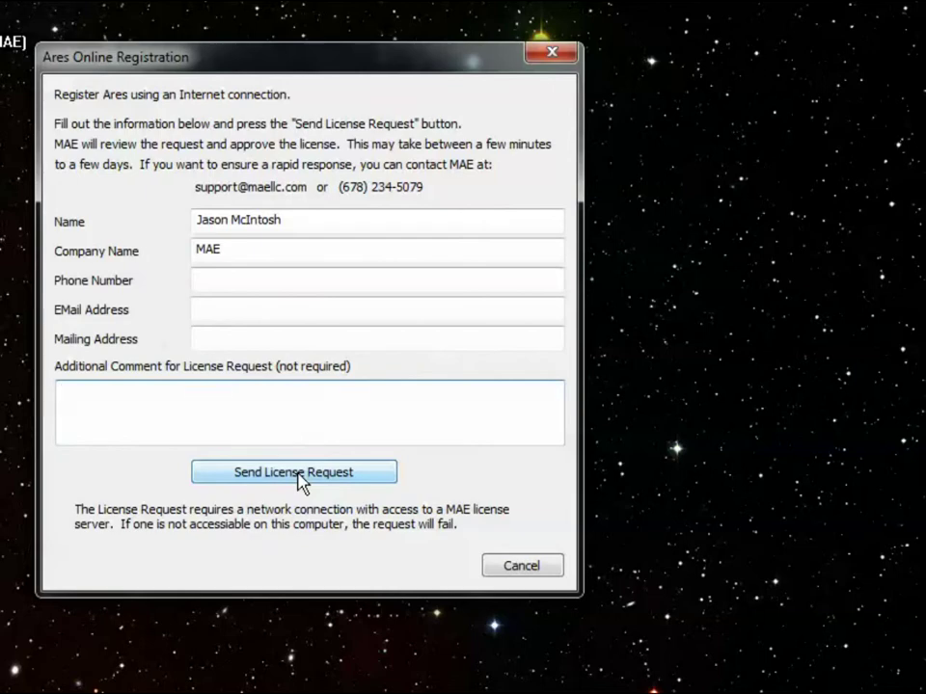
Send the license request to MAE and dismiss the confirmation message
left_click(298, 477)
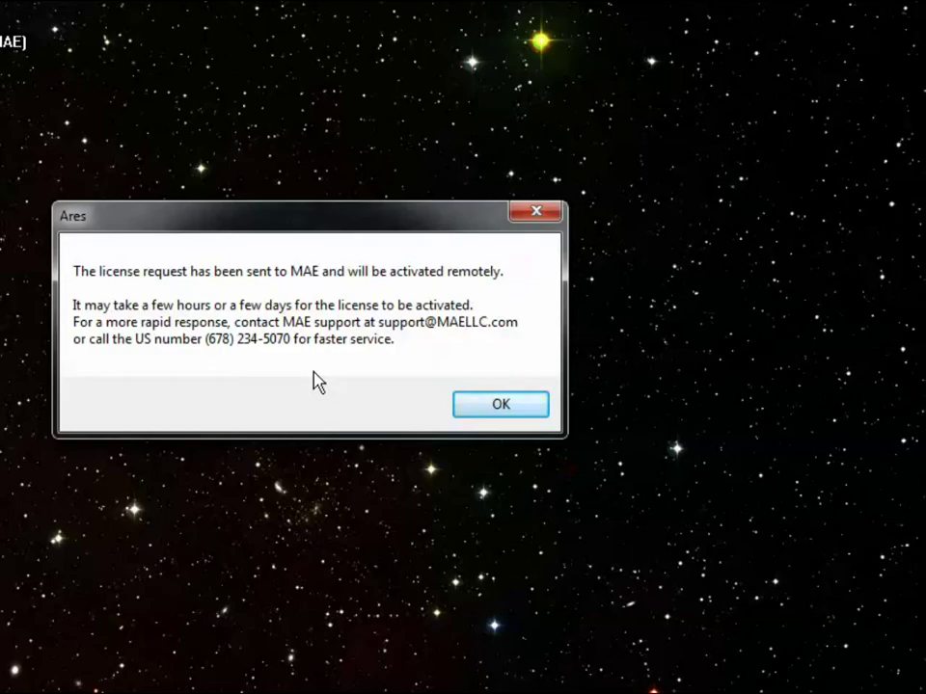
left_click(496, 406)
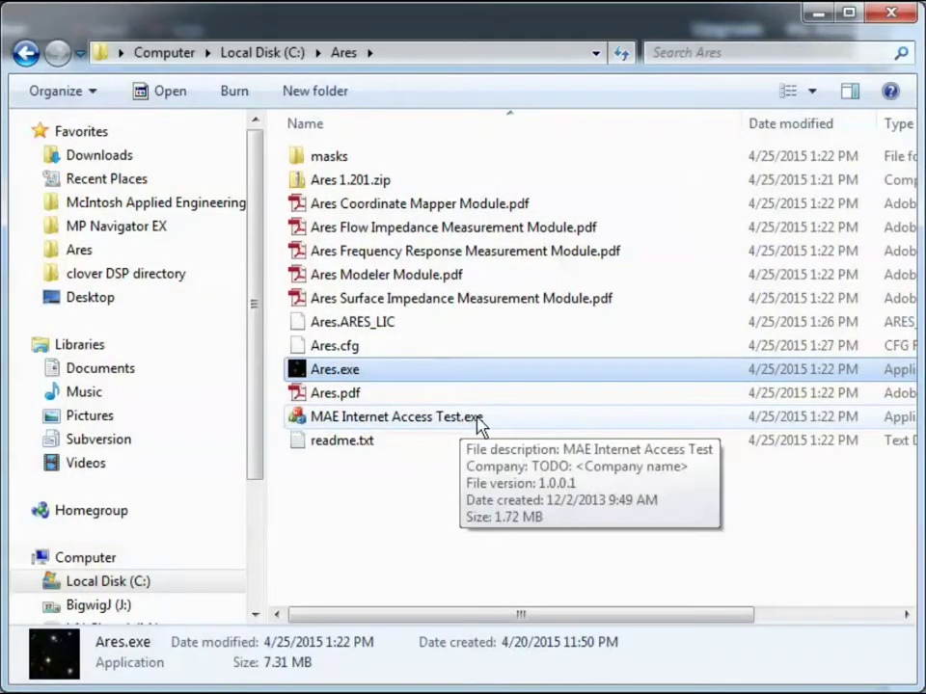
left_click(375, 328)
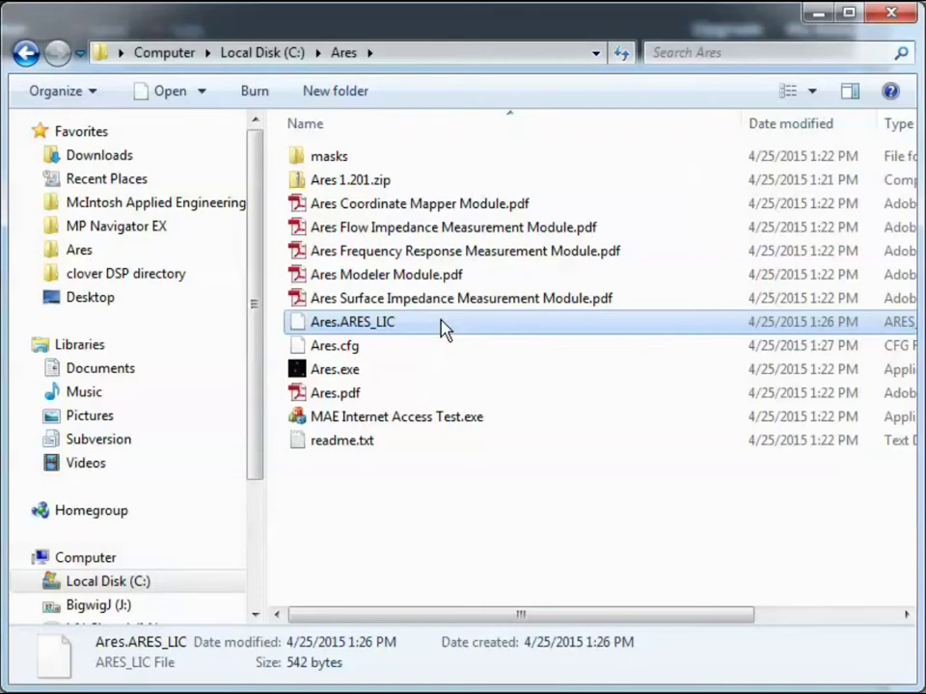
left_click(396, 54)
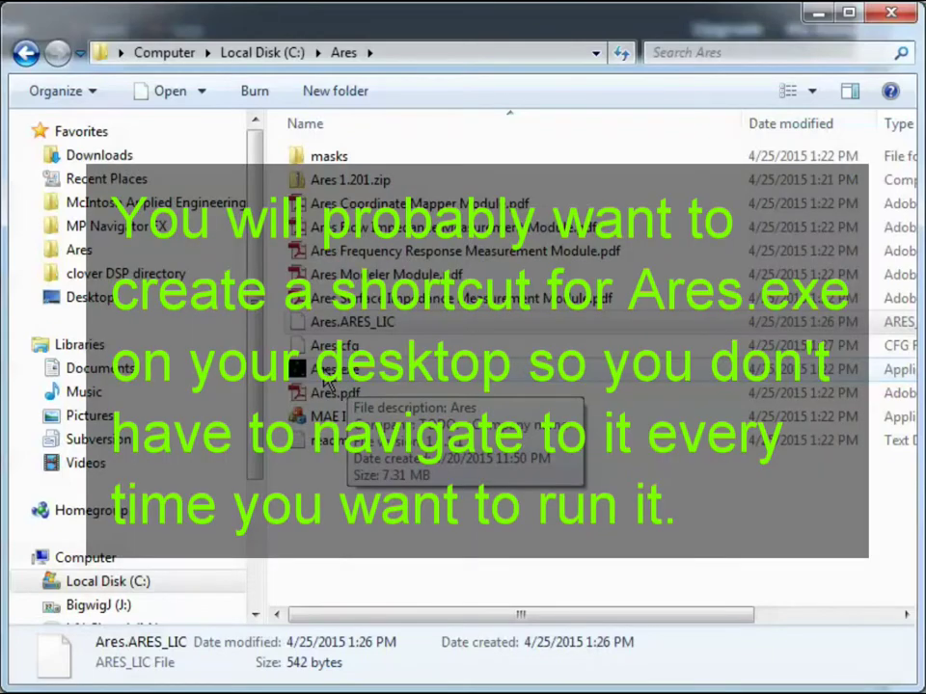
Relaunch Ares.exe, allow it past the security warning and agree to the disclaimer
double_click(326, 380)
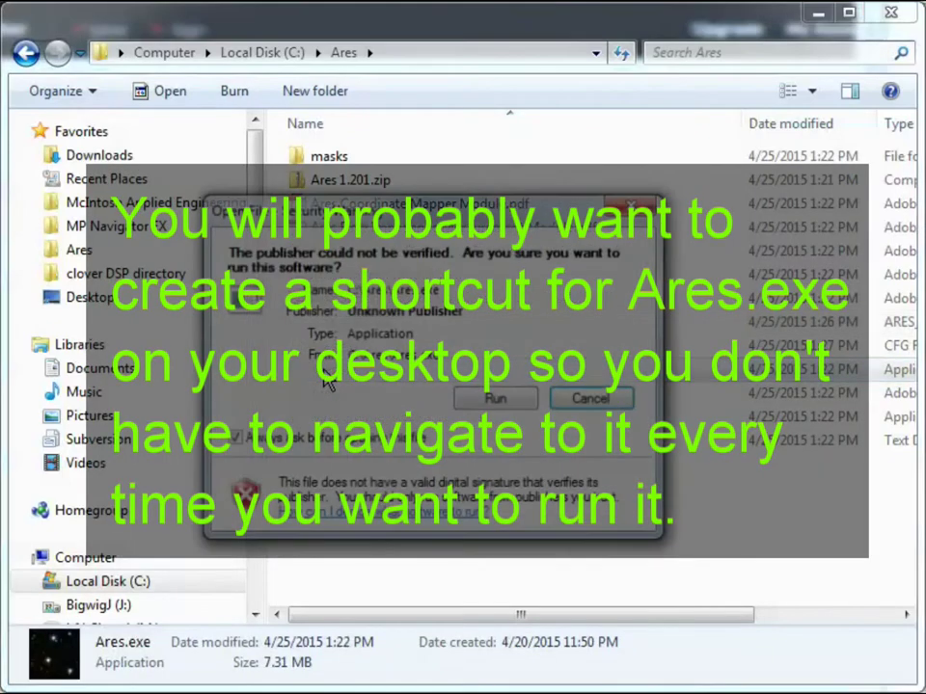
left_click(503, 400)
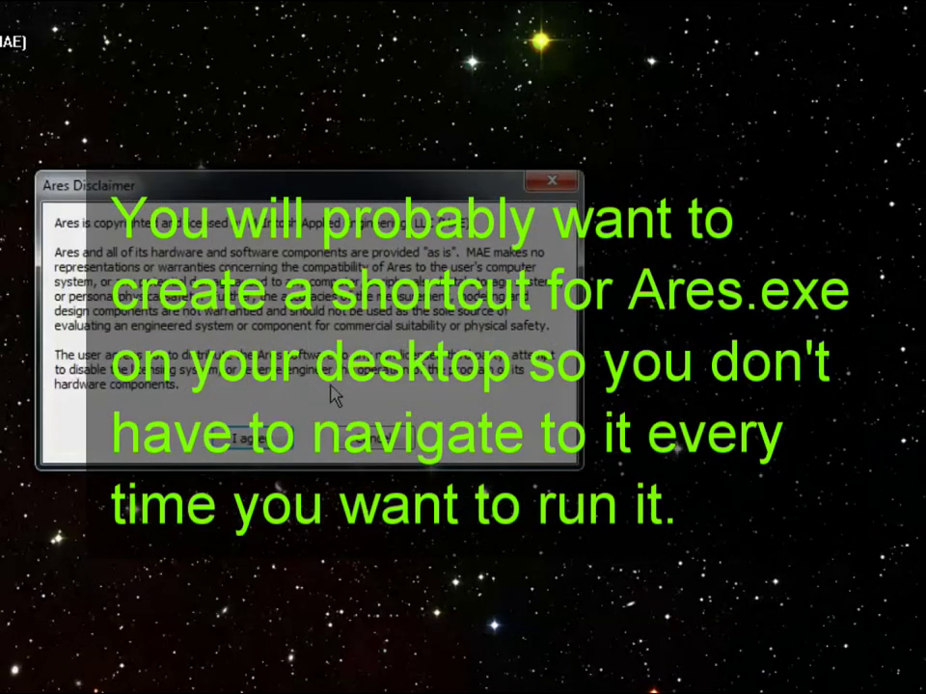
left_click(276, 440)
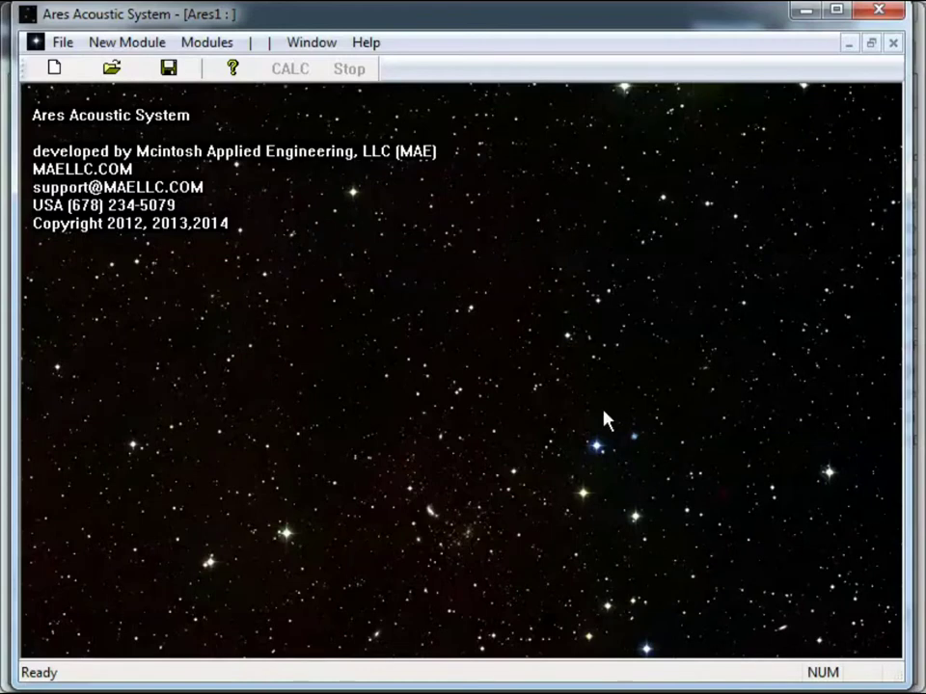
left_click(368, 44)
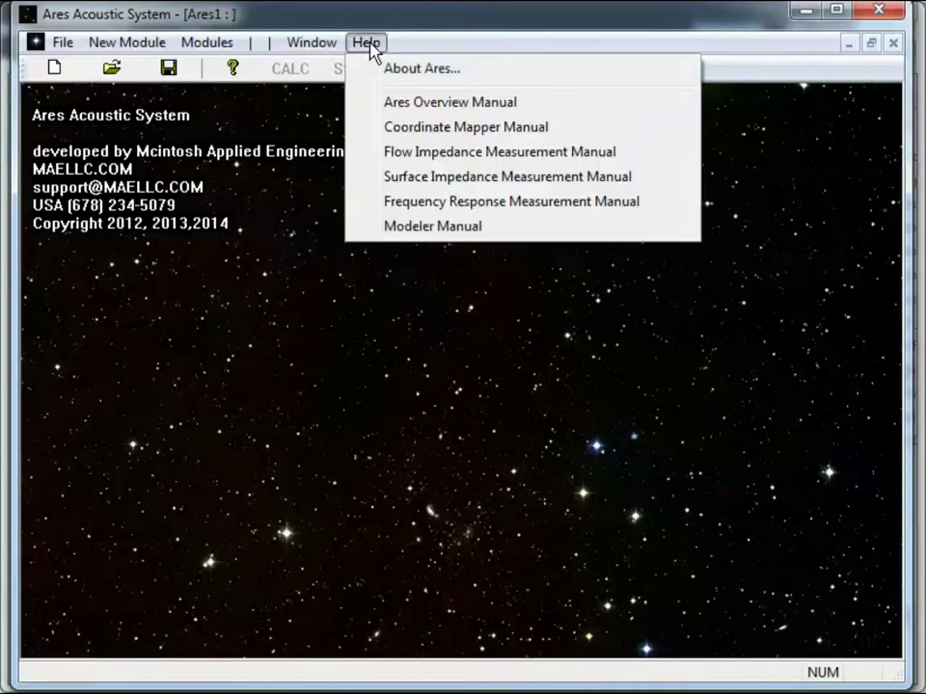
left_click(418, 72)
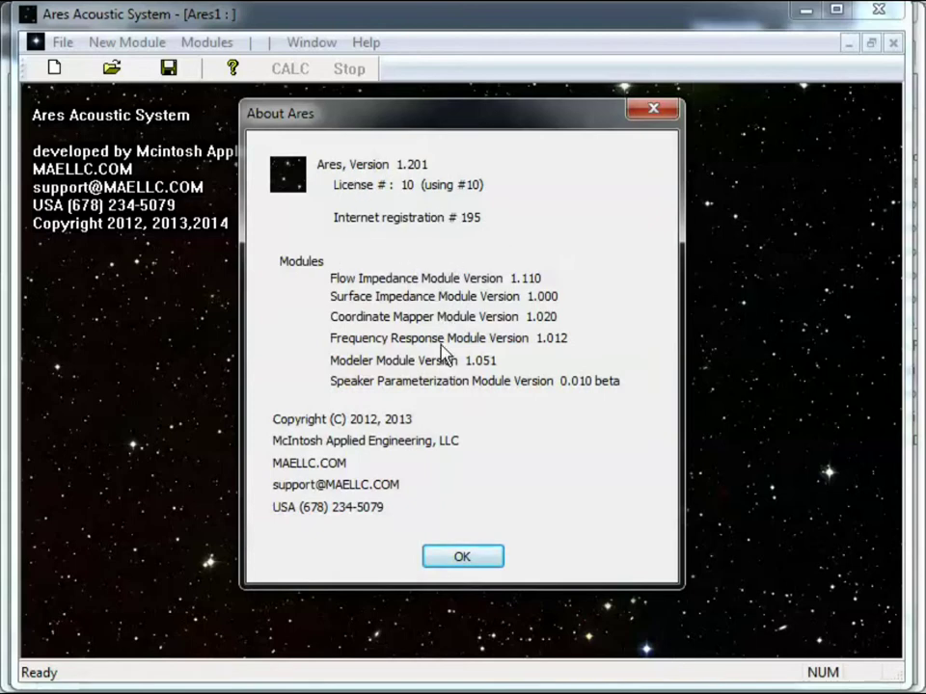
left_click(464, 560)
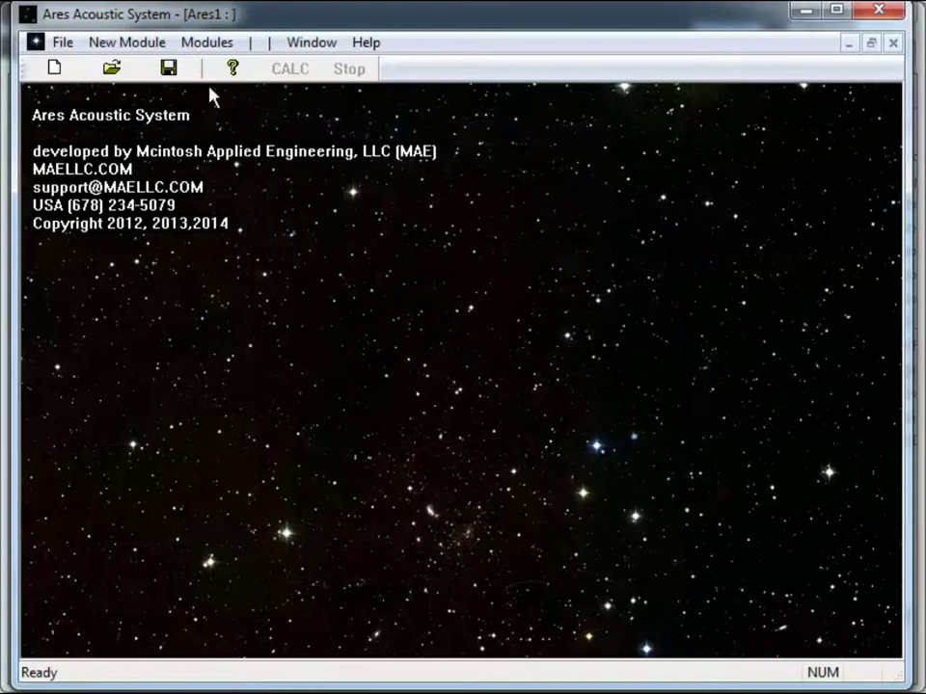
Browse the New Module list, close it, and switch back to the C:\Ares Explorer window
left_click(136, 53)
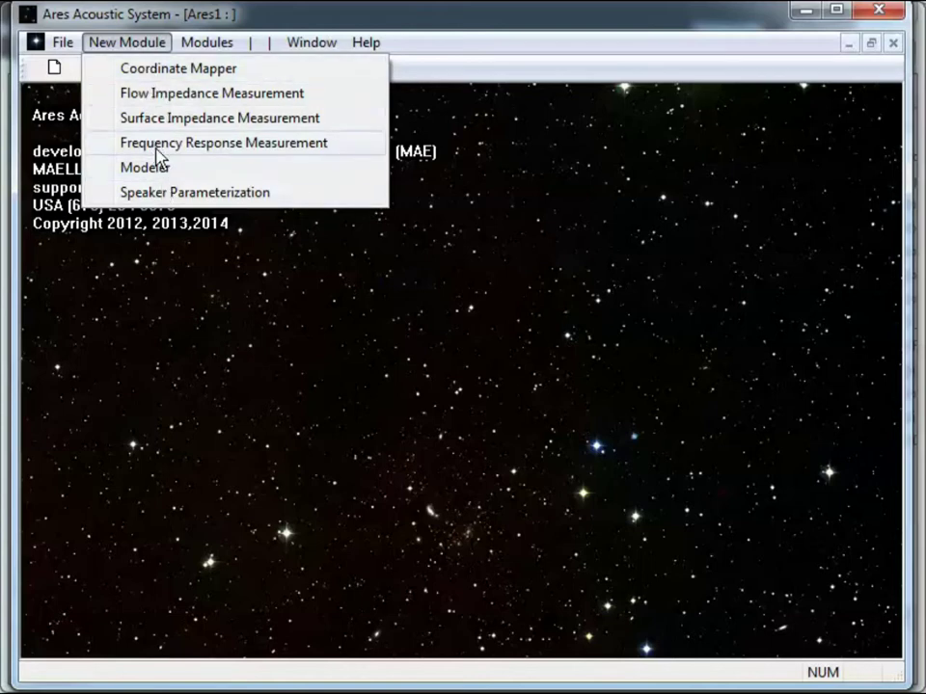
left_click(164, 24)
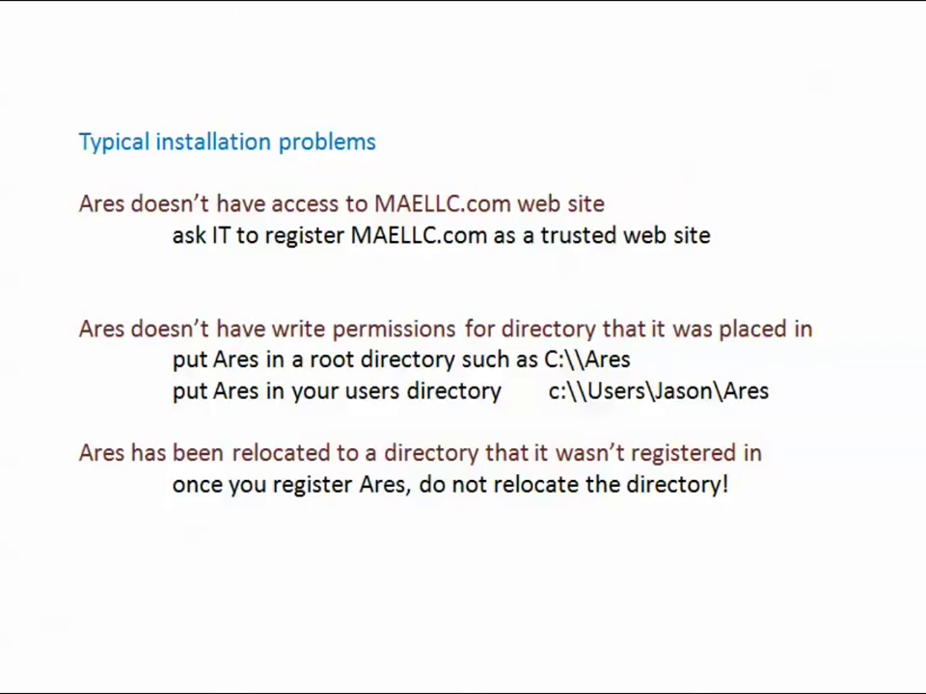
key("alt+Tab")
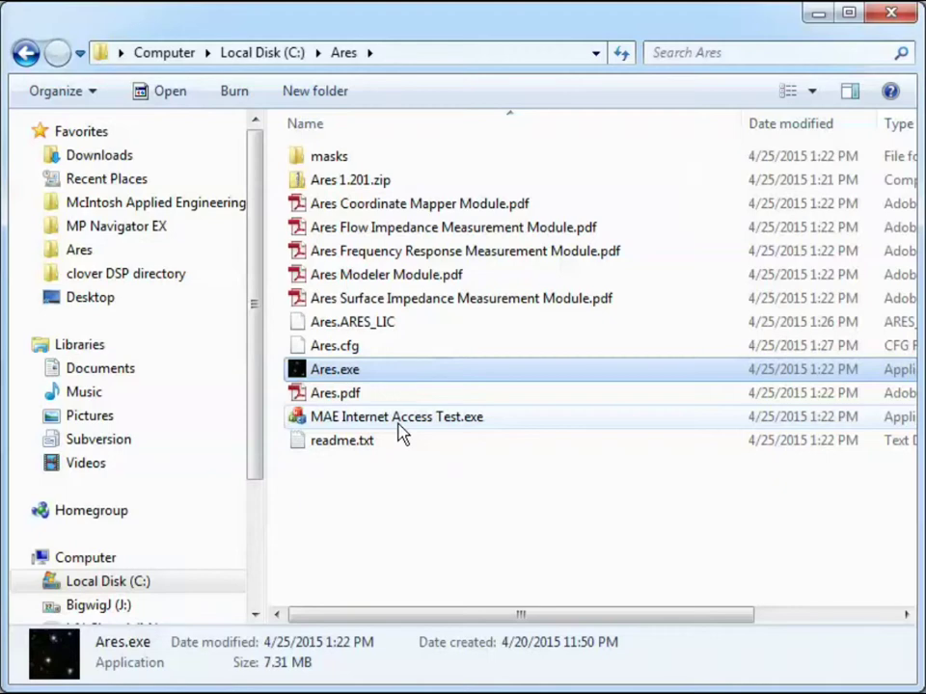
Run MAE Internet Access Test.exe, allowing it past the unverified-publisher warning
double_click(380, 424)
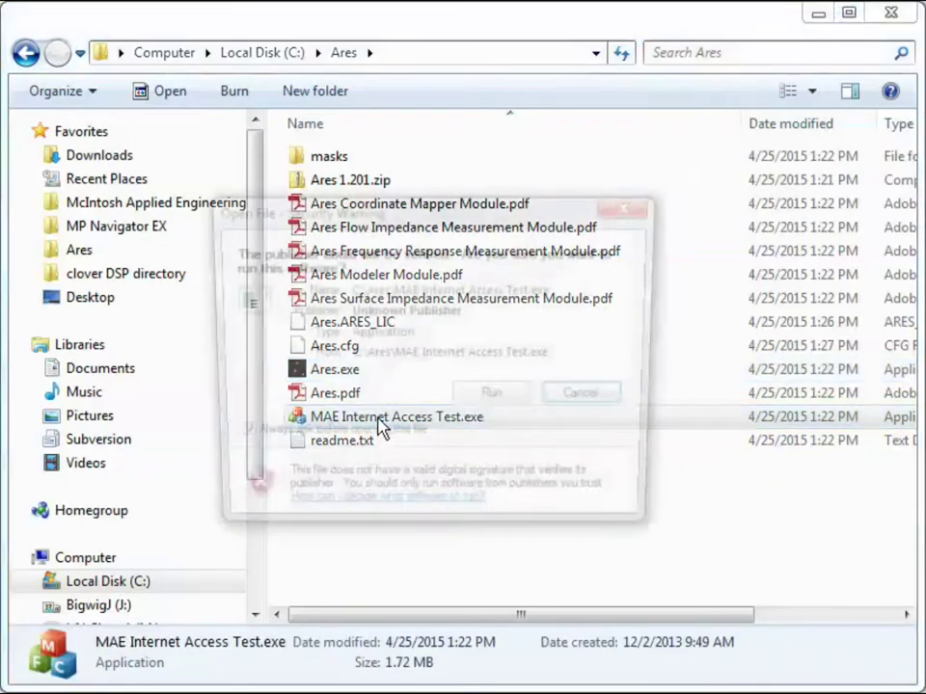
left_click(483, 401)
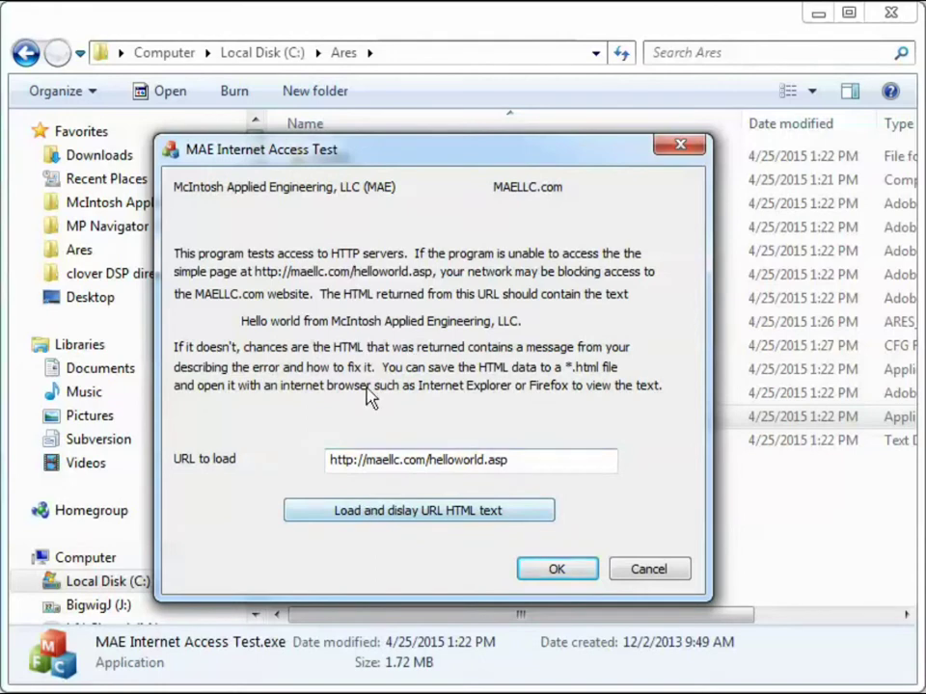
Load maellc.com's helloworld page, verify the 'Hello world' text appears, then exit MAE Internet Access Test
left_click(381, 511)
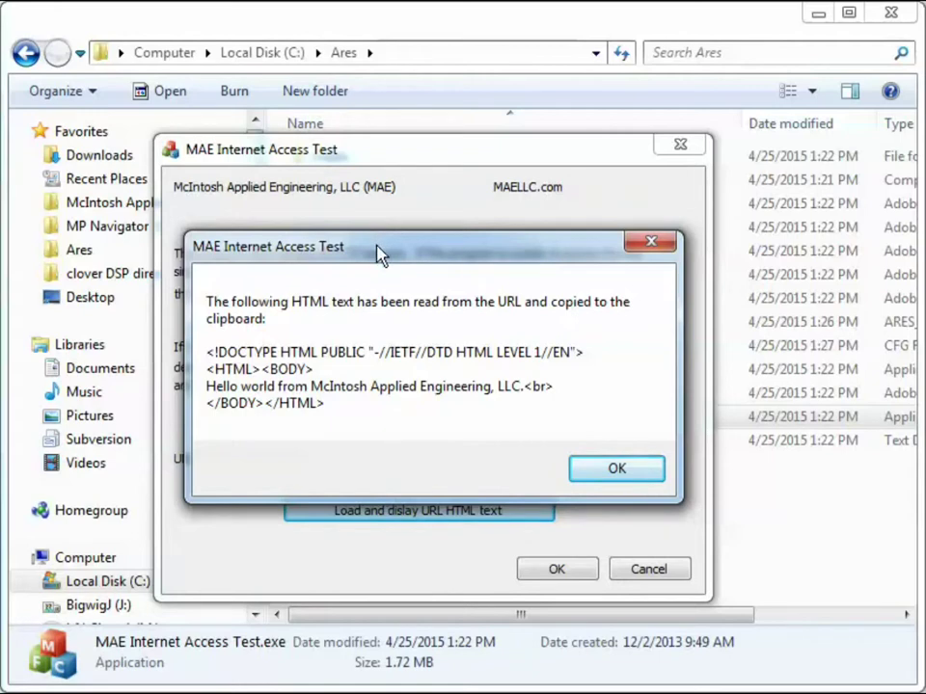
left_click_drag(378, 248, 363, 184)
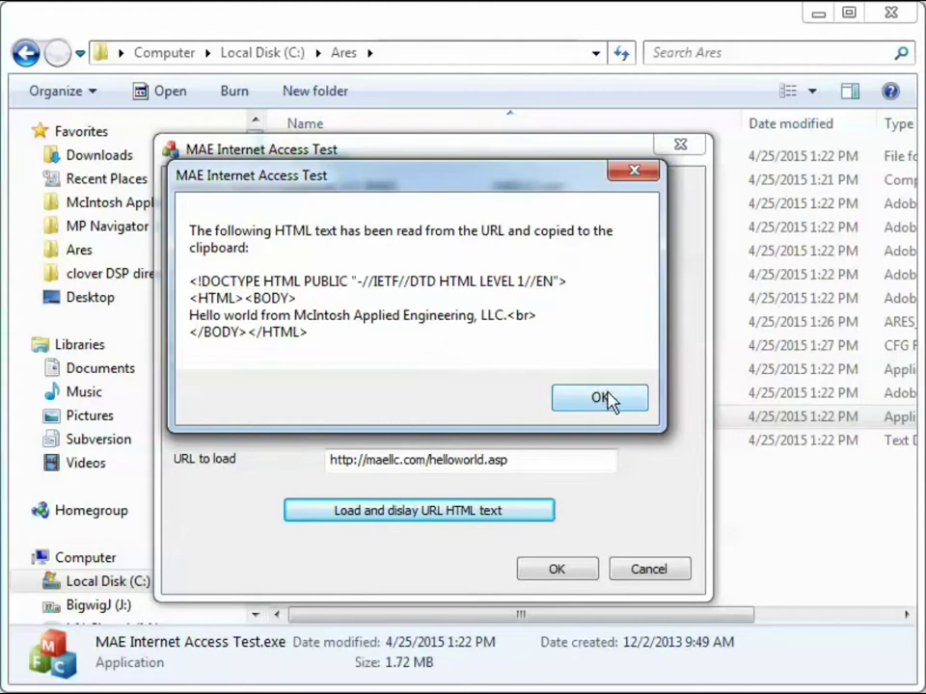
left_click(610, 399)
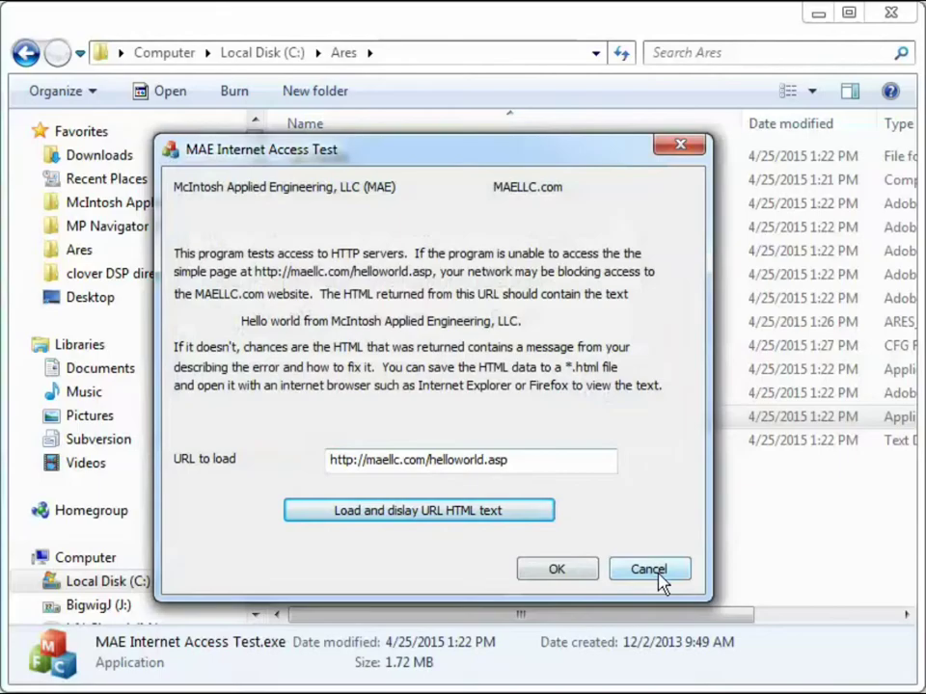
left_click(660, 581)
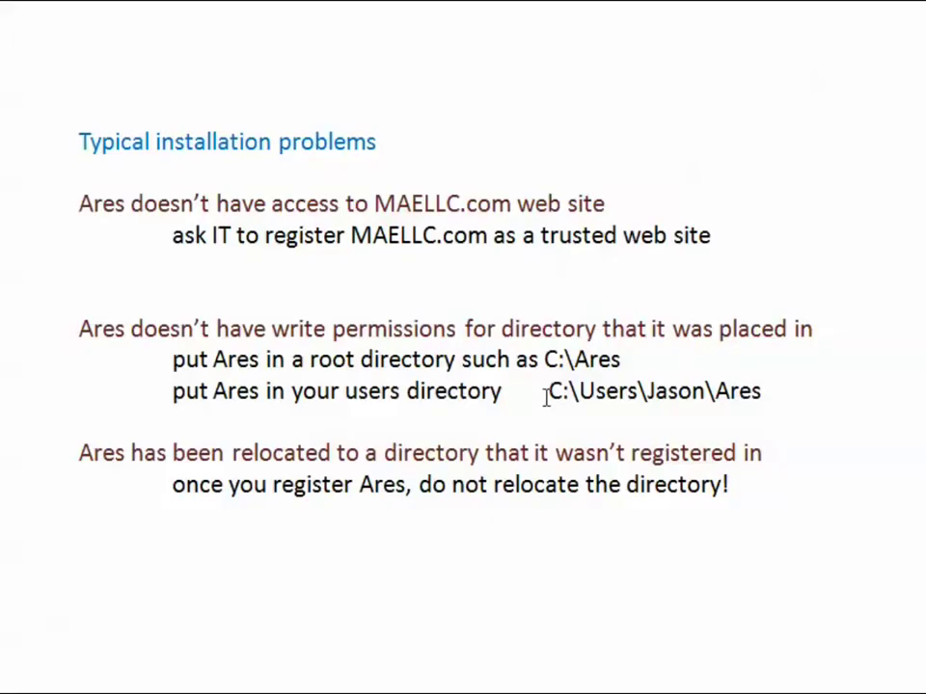